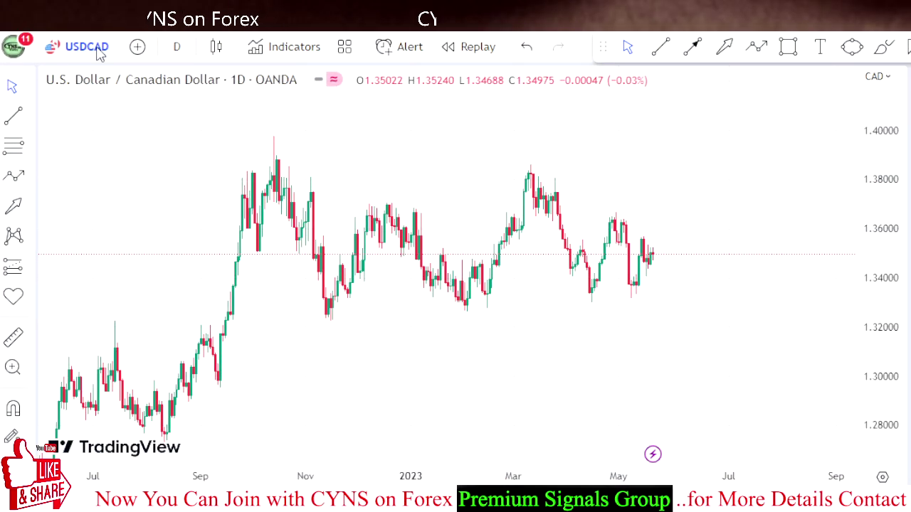
Keep the 1D interval and draw the upper falling trend line from the September high past the March high.
left_click(169, 48)
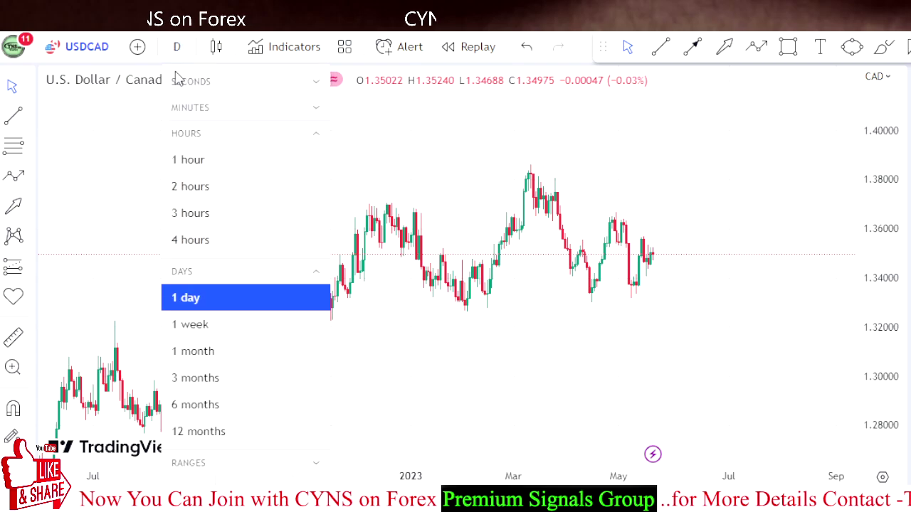
left_click(211, 304)
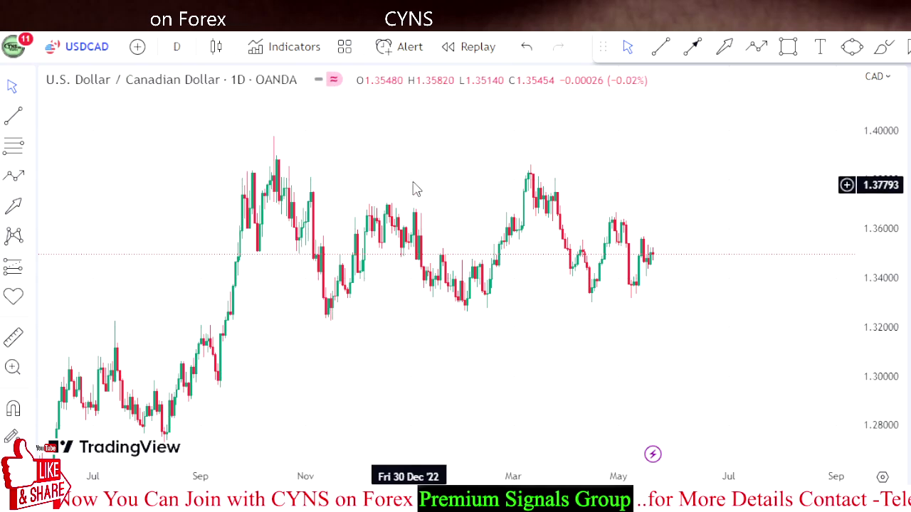
left_click(660, 48)
left_click(223, 137)
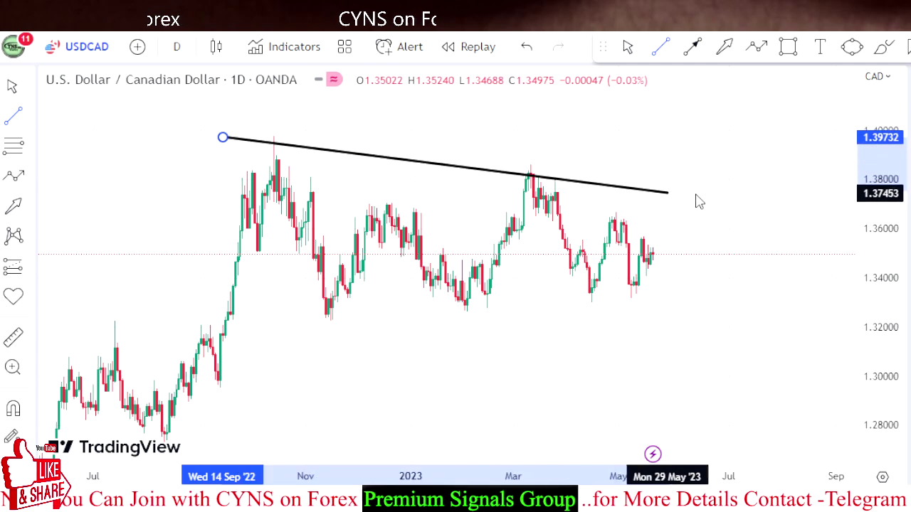
left_click(753, 198)
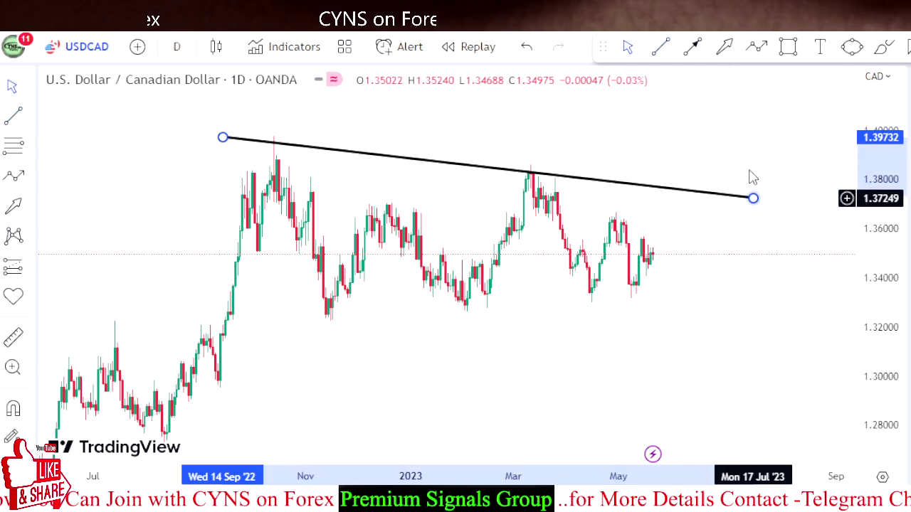
Draw the parallel lower line from late August onto the November low, framing the whole channel.
left_click(658, 50)
left_click(179, 304)
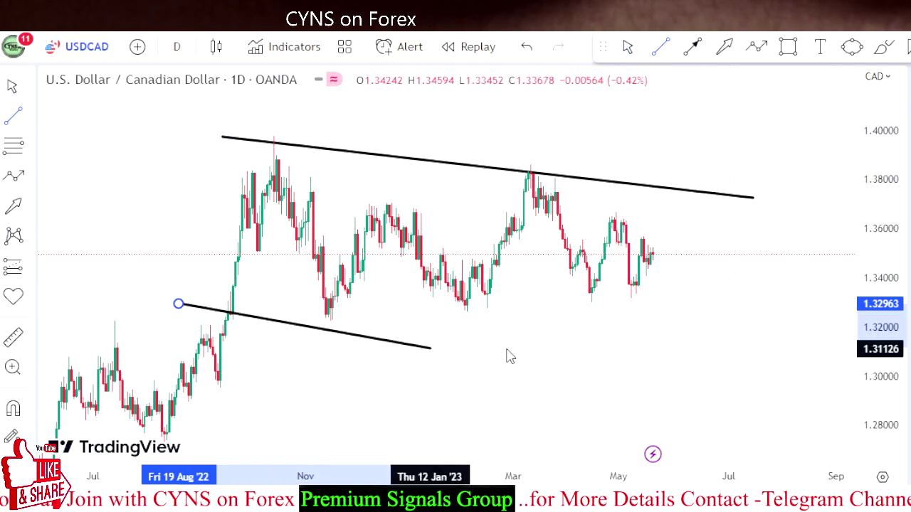
left_click(734, 371)
left_click_drag(700, 372, 692, 364)
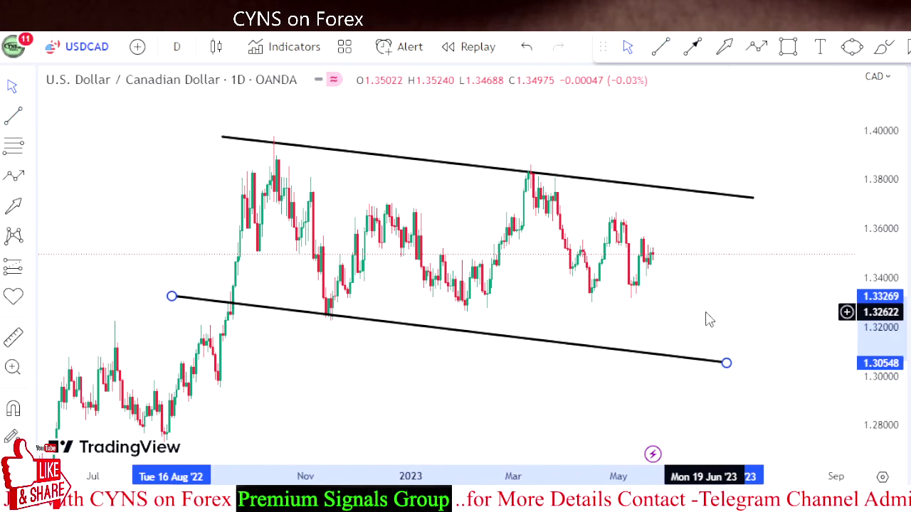
scroll(709, 319, "down", 2)
scroll(708, 319, "down", 1)
scroll(740, 319, "down", 2)
mouse_move(740, 319)
left_mouse_down()
mouse_move(600, 279)
mouse_move(571, 307)
left_mouse_up()
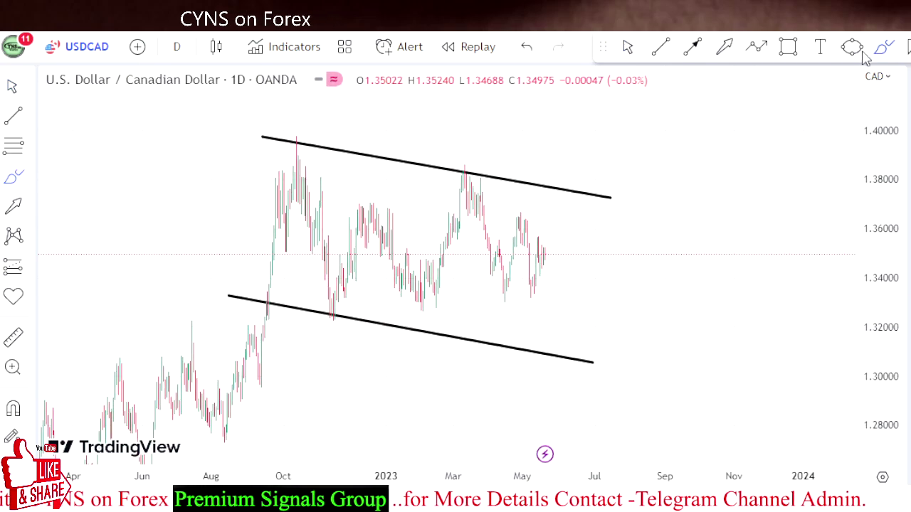
Sketch a freehand rise from the August low through the upper channel line, then undo both strokes.
mouse_move(226, 429)
left_mouse_down()
mouse_move(308, 170)
mouse_move(401, 254)
mouse_move(547, 352)
left_mouse_up()
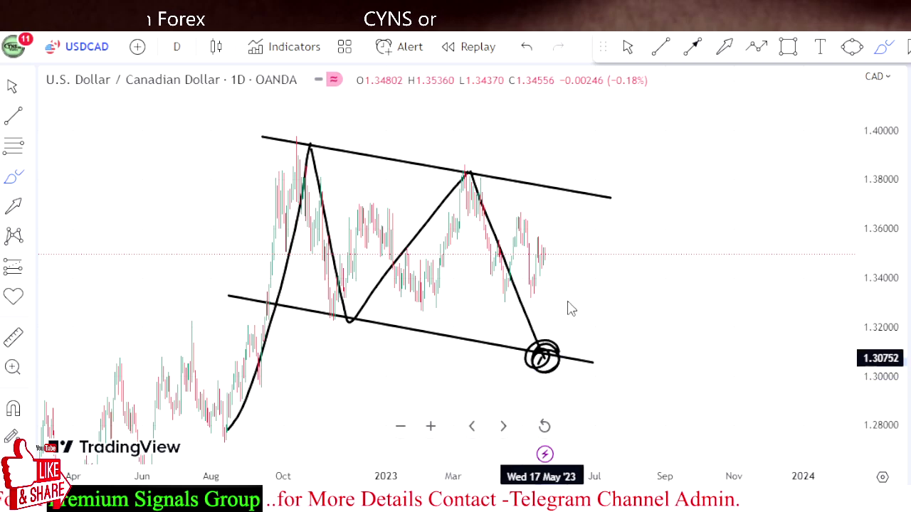
mouse_move(569, 307)
left_mouse_down()
mouse_move(637, 105)
mouse_move(615, 126)
mouse_move(644, 137)
left_mouse_up()
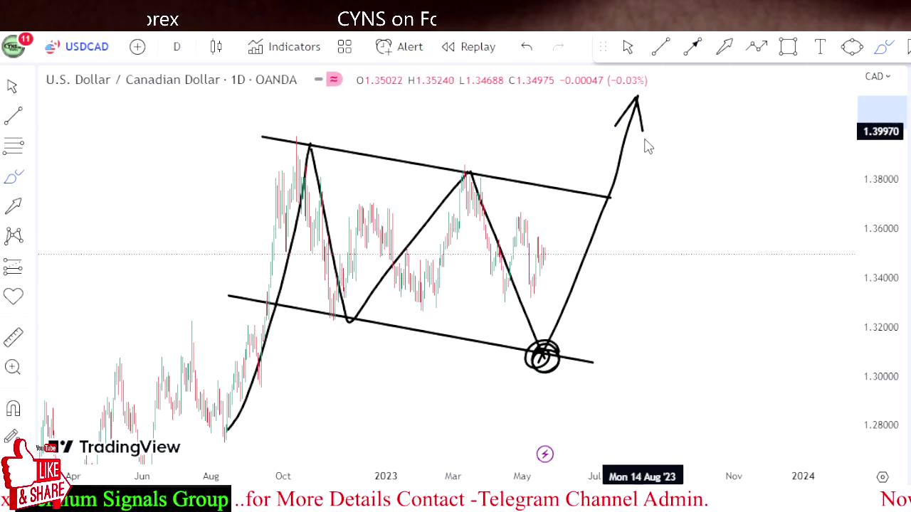
left_click(525, 47)
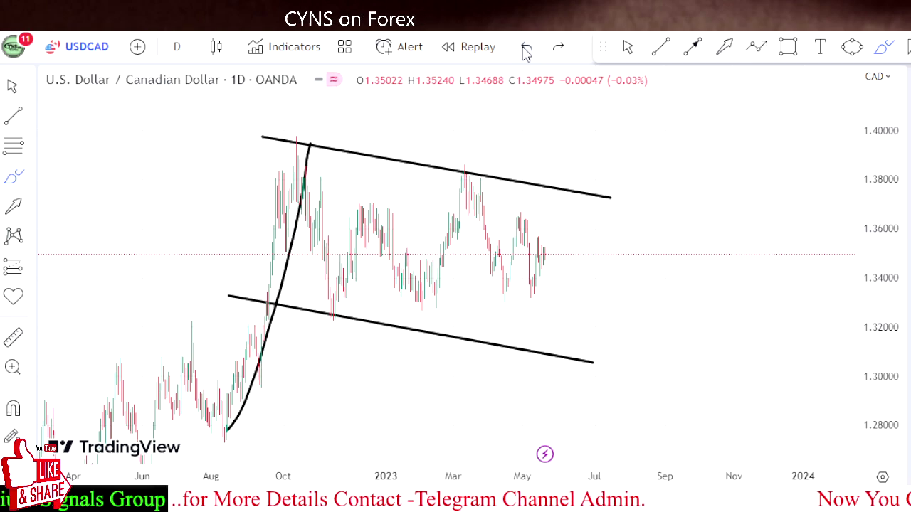
left_click(526, 49)
Pan and rescale the daily chart to frame the channel and recent candles, then pick Trend Line.
scroll(569, 218, "up", 2)
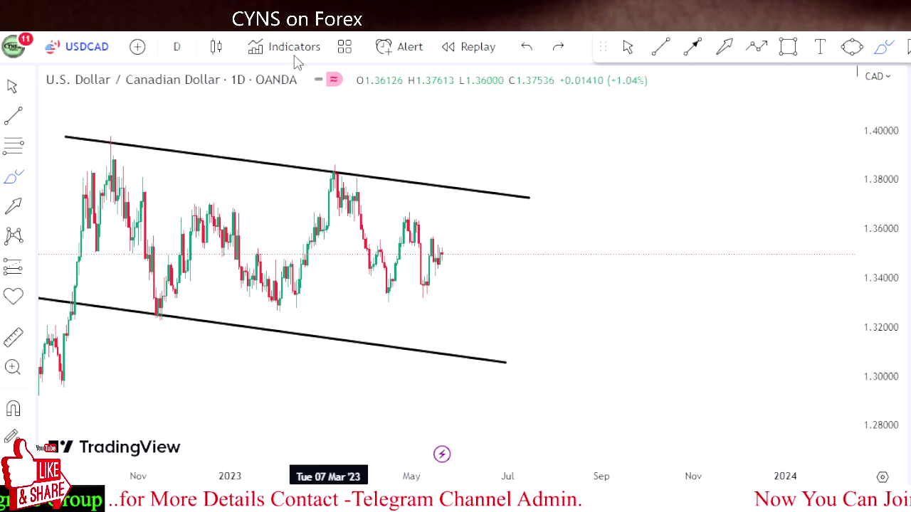
left_click_drag(617, 152, 761, 234)
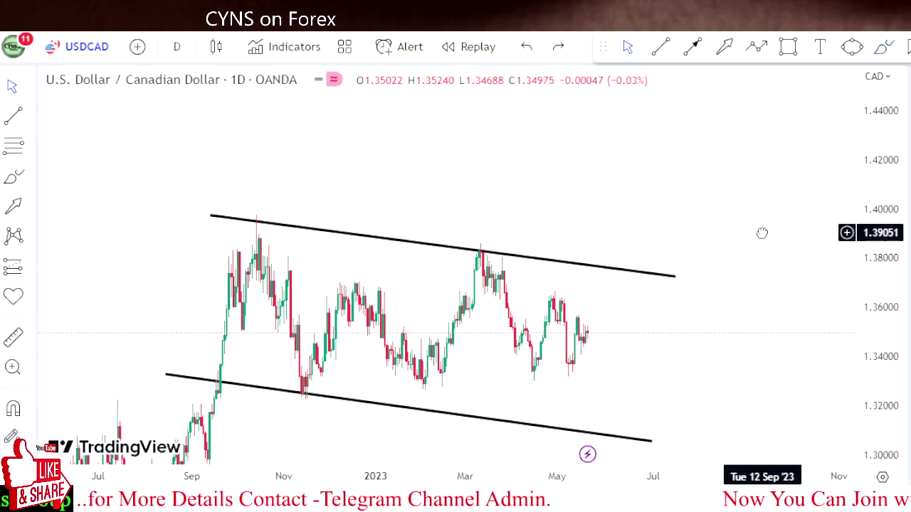
left_click_drag(880, 396, 895, 335)
scroll(791, 348, "up", 2)
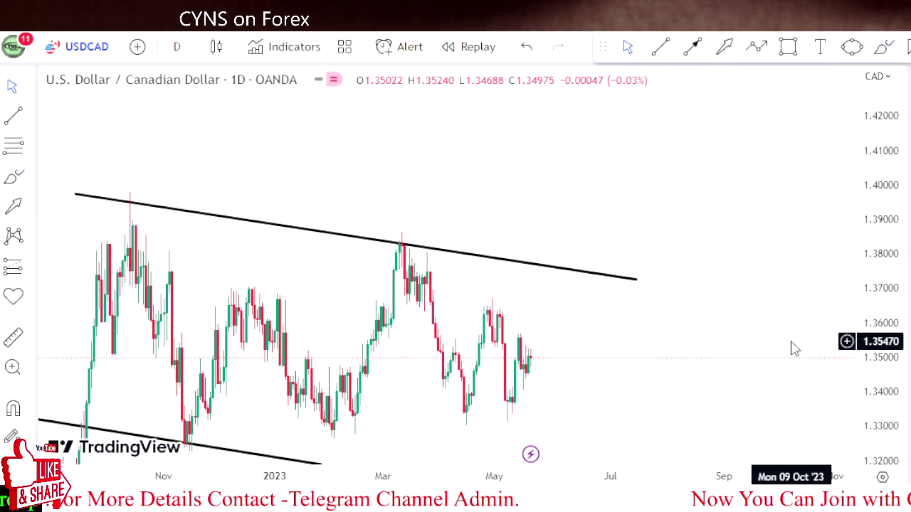
left_click_drag(676, 236, 689, 202)
scroll(687, 201, "right", 2)
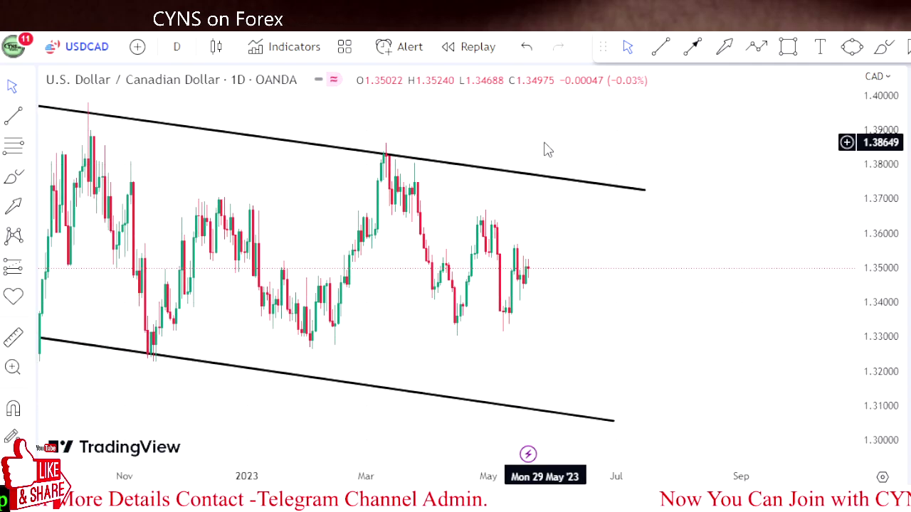
left_click(661, 47)
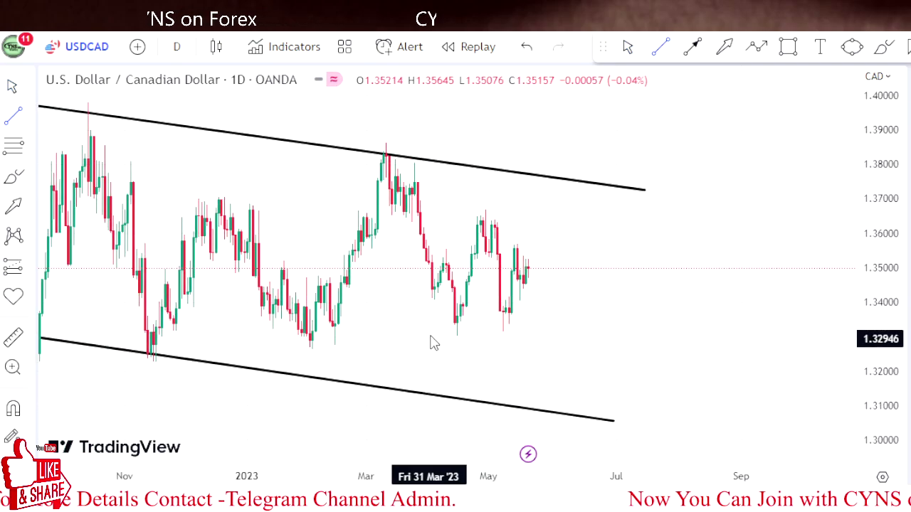
Draw rising inner lines from the late-March low and March swing, and begin a stroke from the March peak.
left_click(426, 332)
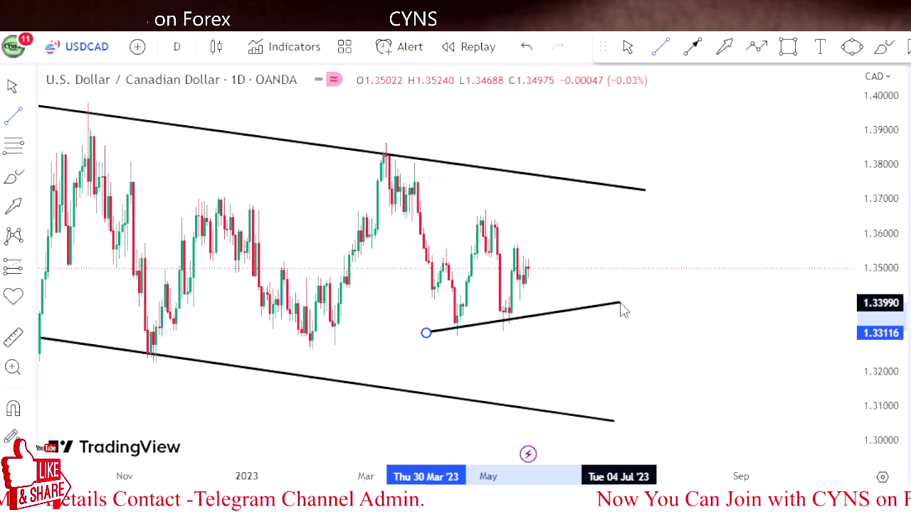
left_click(618, 304)
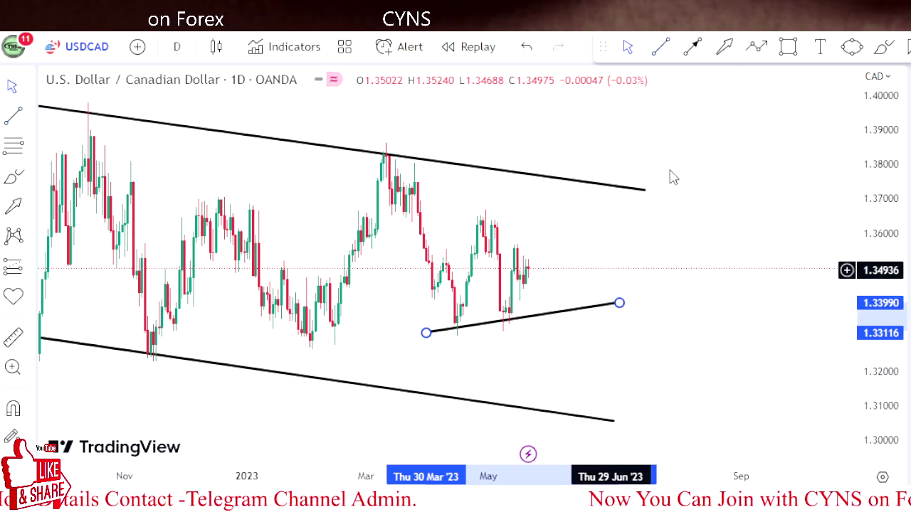
left_click(410, 229)
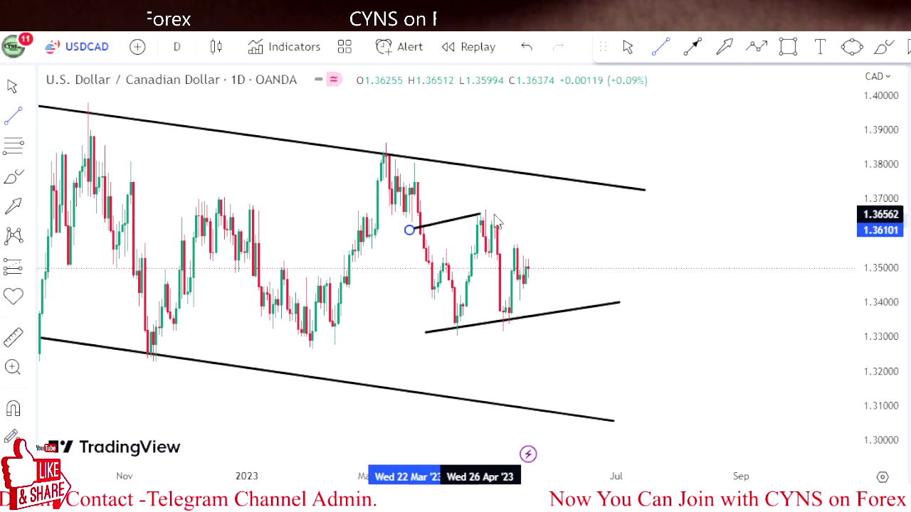
left_click(594, 202)
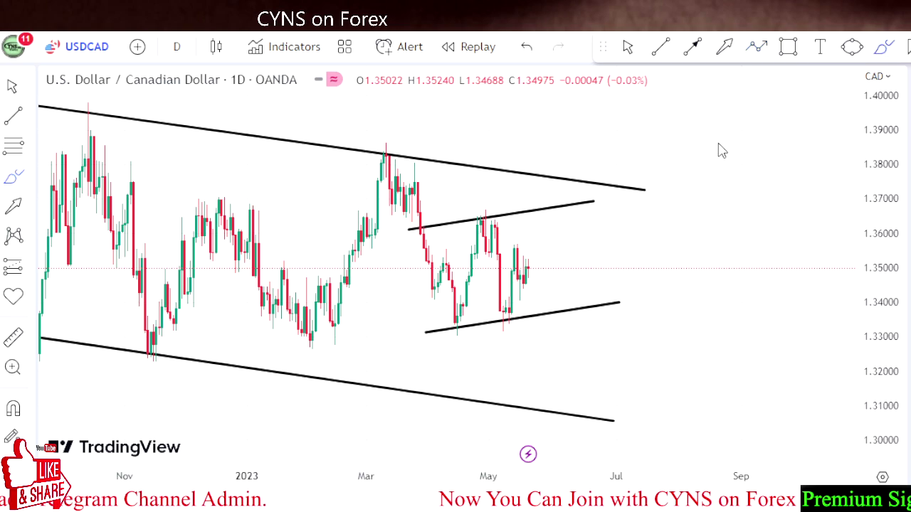
left_click(396, 147)
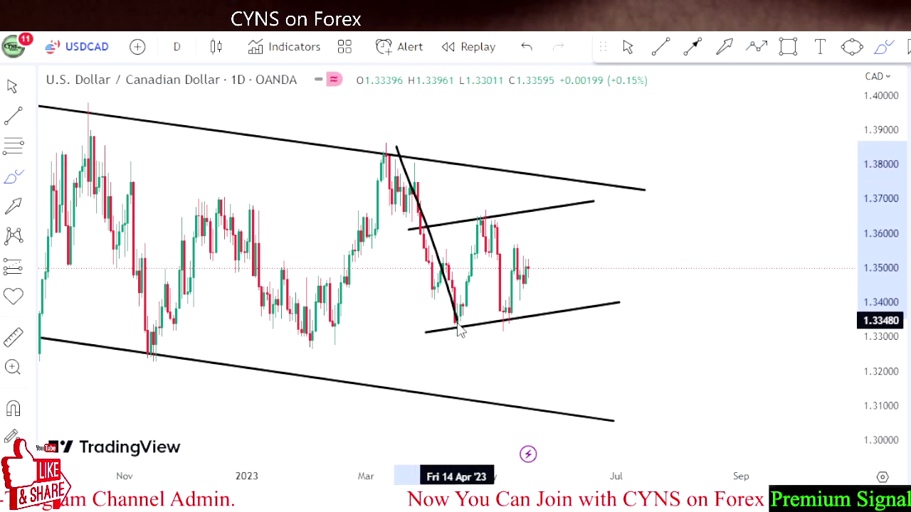
Undo the freehand zigzag and switch to 4-hour candles with a taller price scale.
mouse_move(458, 326)
left_mouse_down()
mouse_move(517, 323)
mouse_move(570, 227)
mouse_move(614, 390)
mouse_move(606, 396)
mouse_move(626, 364)
left_mouse_up()
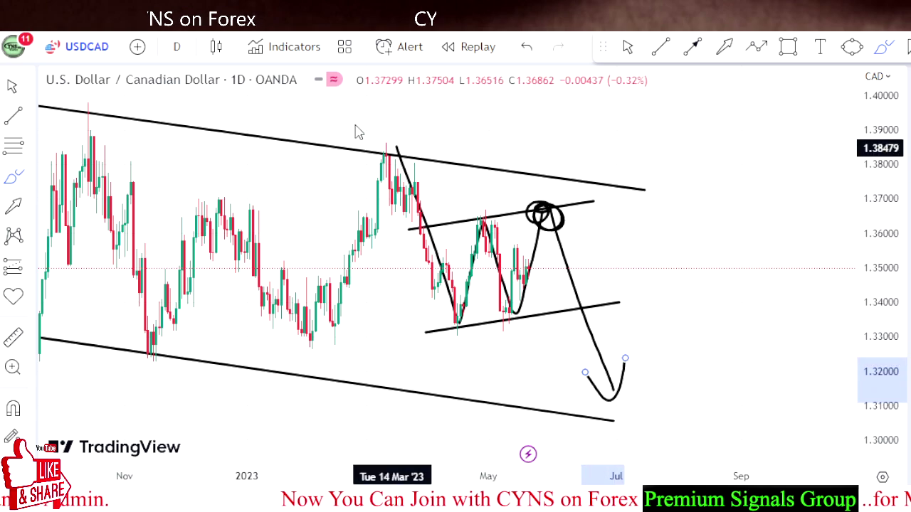
left_click(526, 46)
left_click(526, 46)
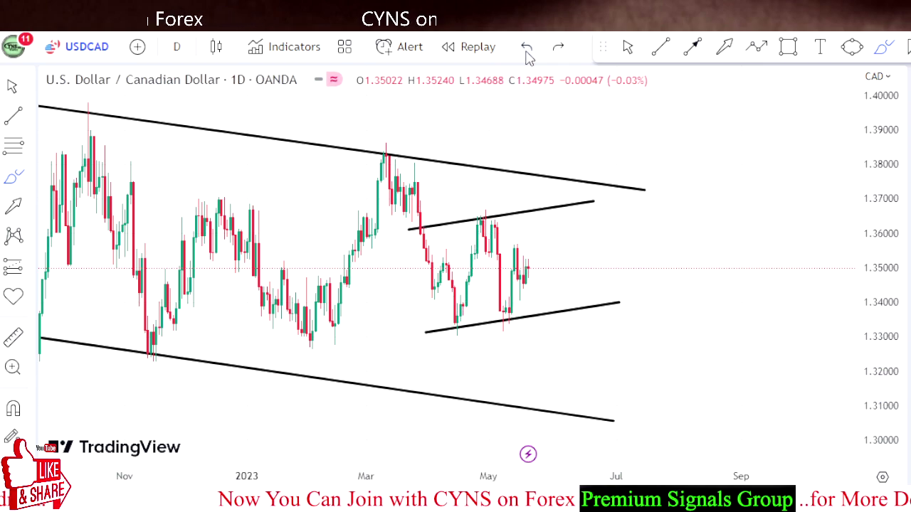
left_click(180, 48)
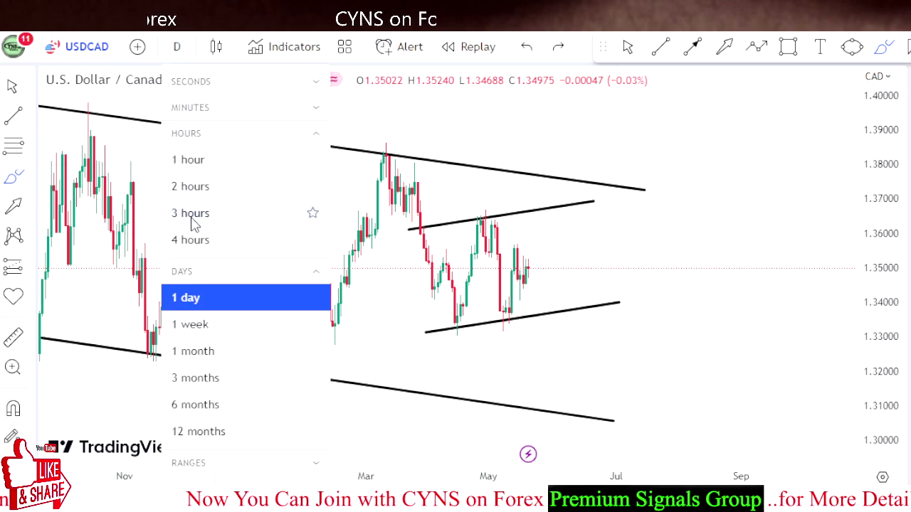
left_click(191, 242)
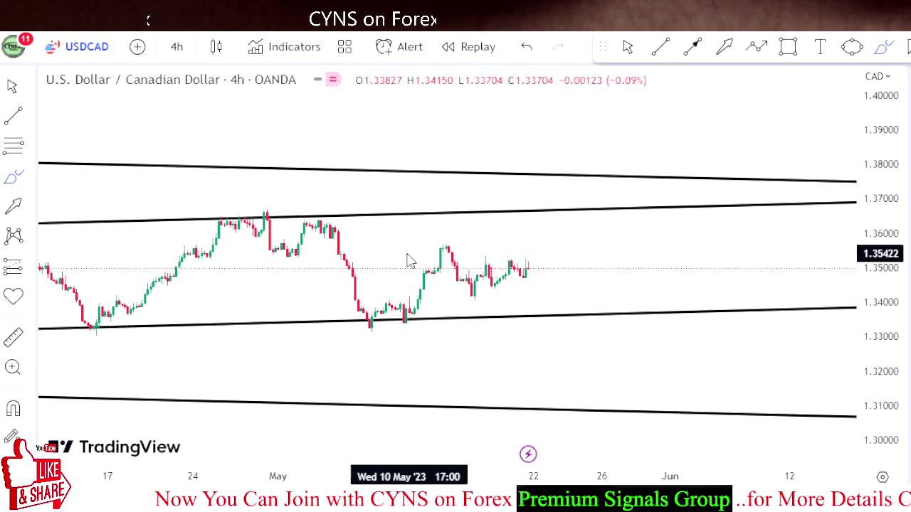
left_click_drag(900, 382, 885, 250)
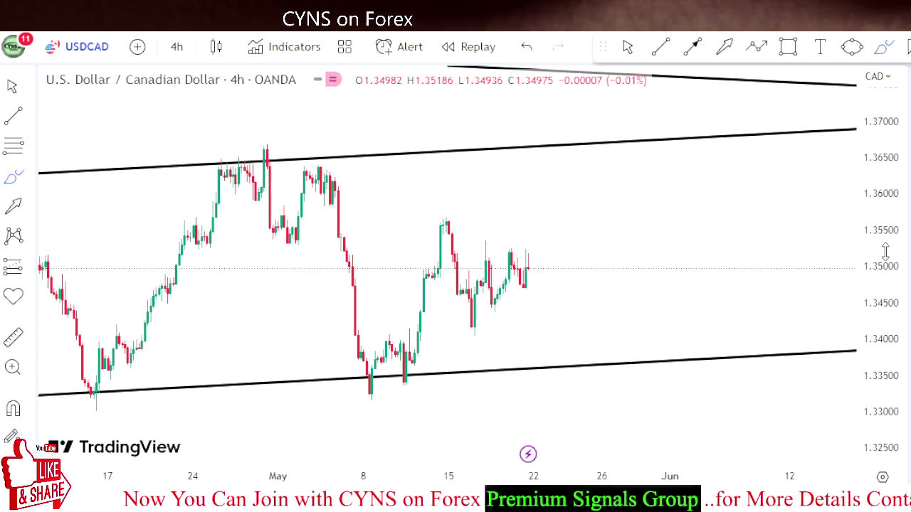
Draw two short parallel falling trend lines across the mid-May swing high and low.
left_click(662, 50)
left_click(420, 217)
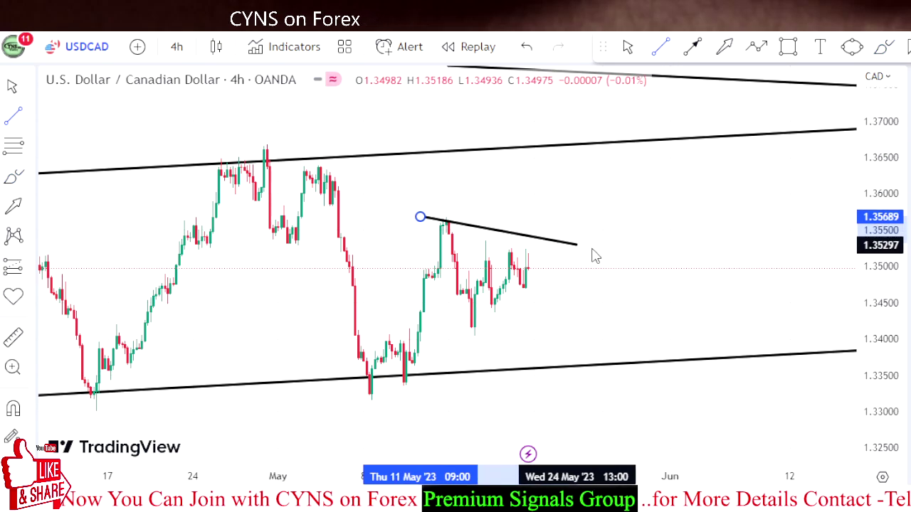
left_click(615, 245)
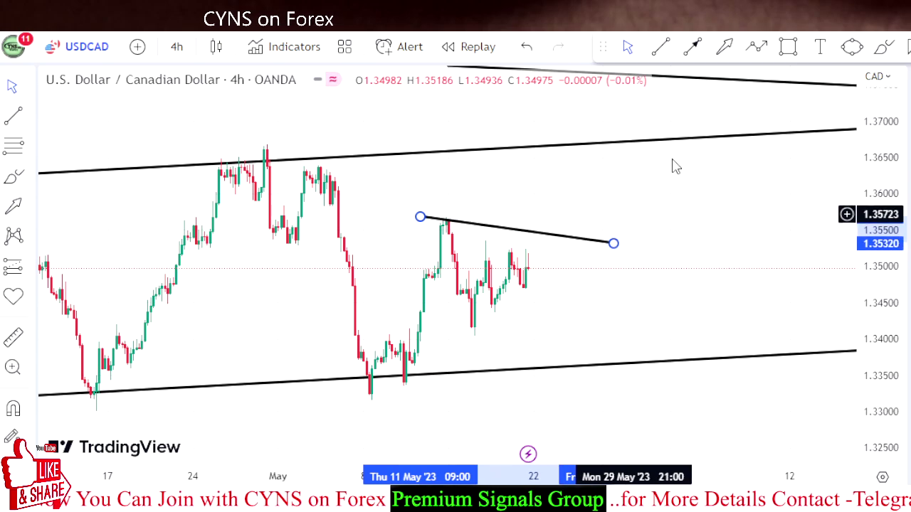
left_click(662, 49)
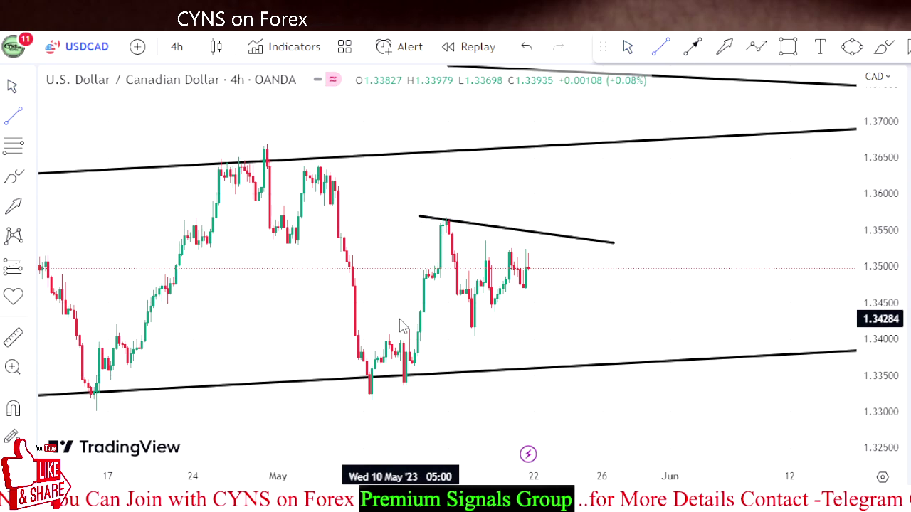
left_click(400, 318)
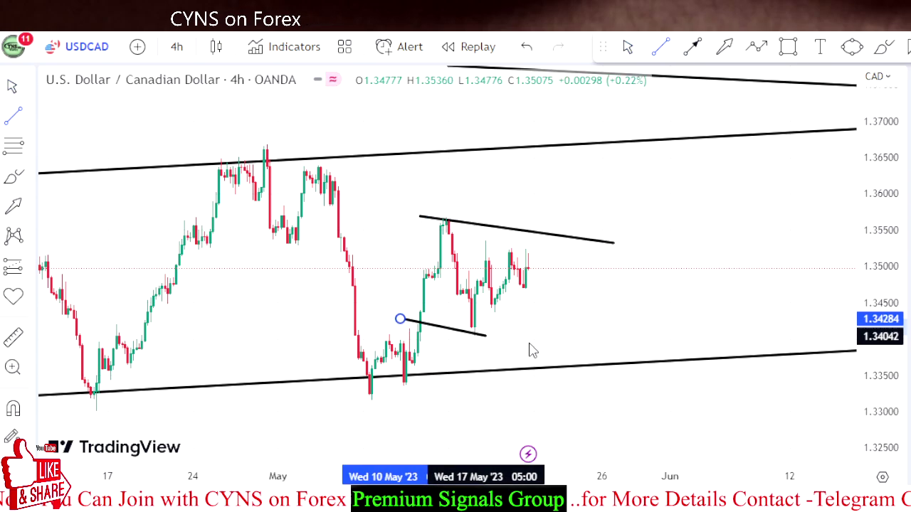
left_click(604, 349)
left_click_drag(690, 258, 657, 207)
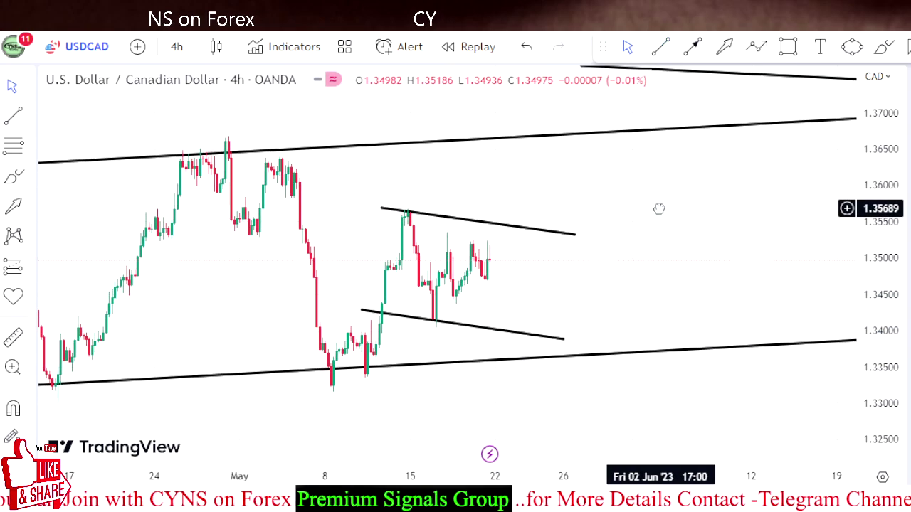
Draw a five-point arrow path from the early May low bouncing between the inner channel lines.
left_click(755, 48)
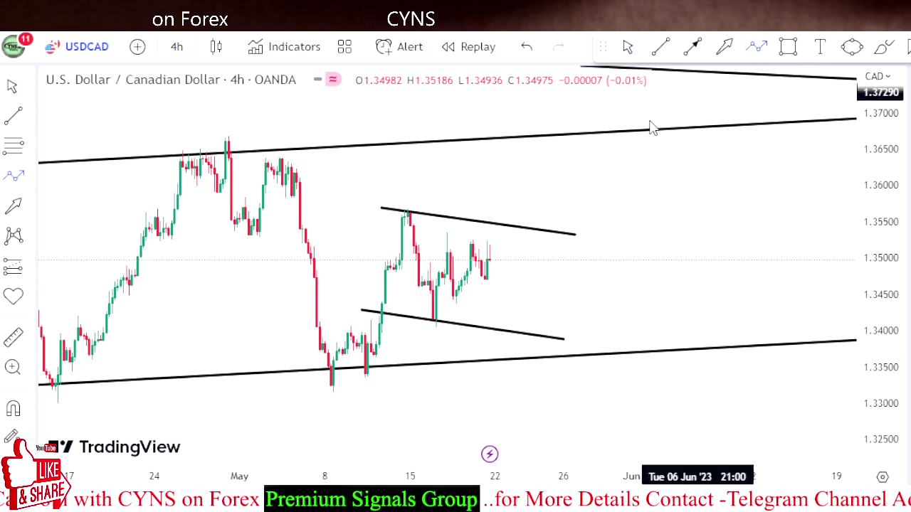
mouse_move(360, 379)
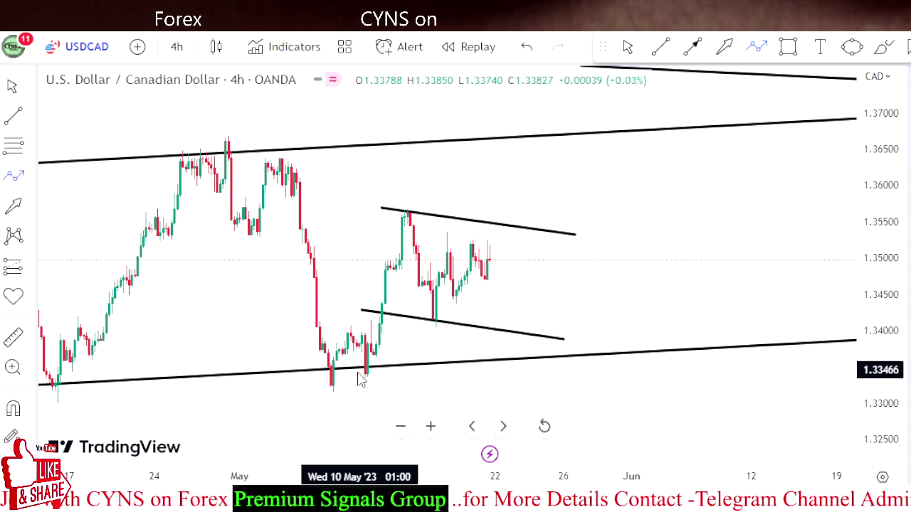
left_click(340, 391)
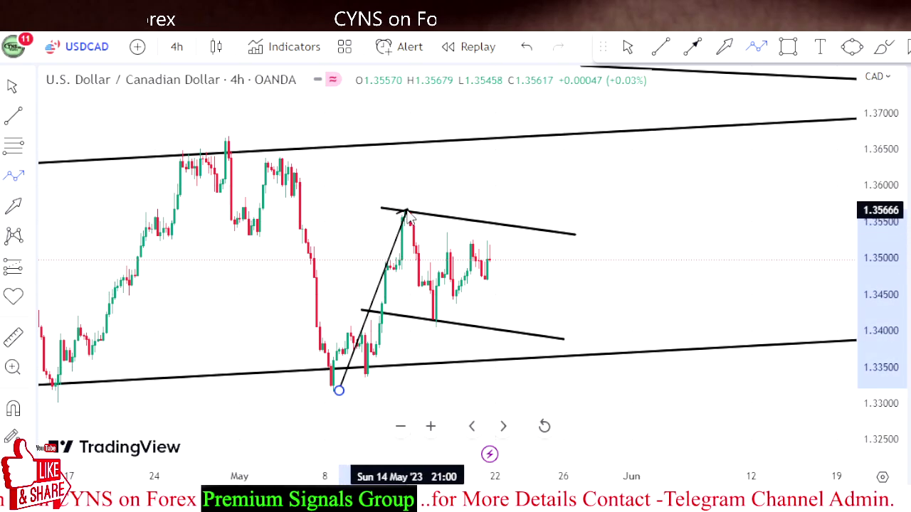
left_click(407, 211)
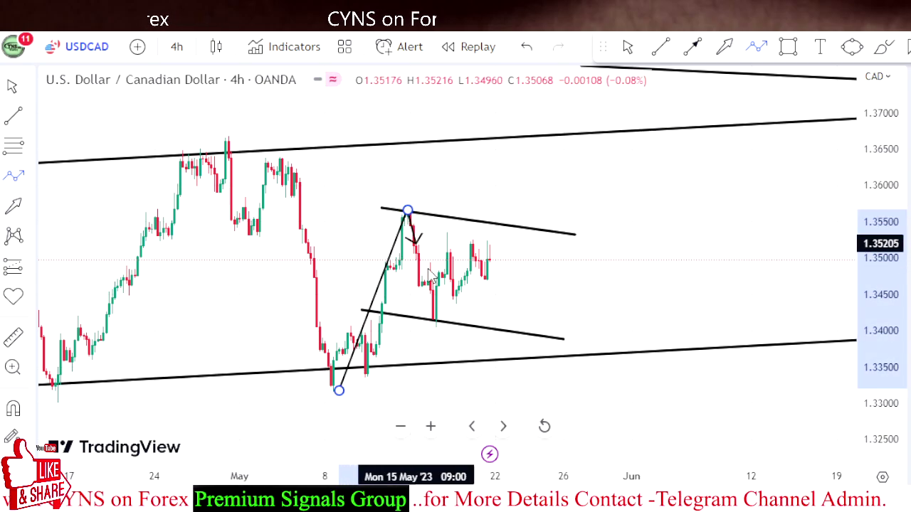
left_click(442, 321)
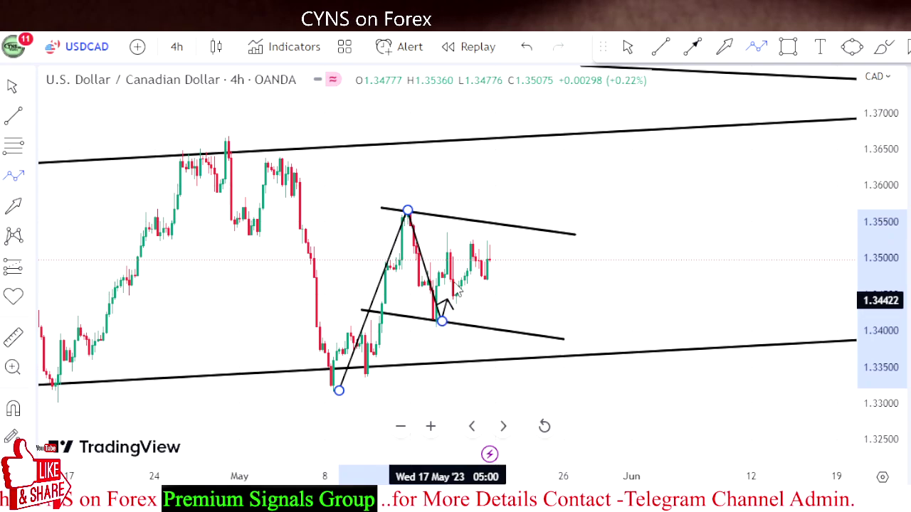
left_click(494, 226)
double_click(519, 333)
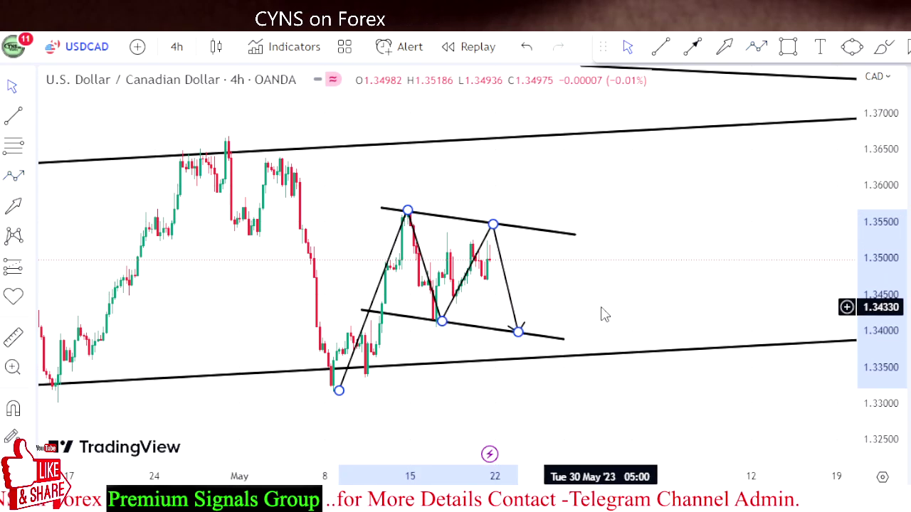
Delete the long lower trendline of the wide channel.
left_click(602, 313)
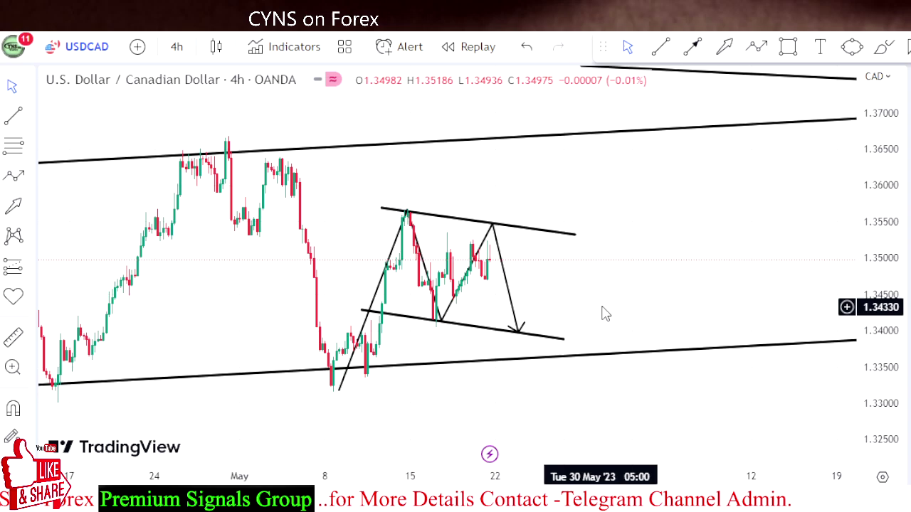
left_click(602, 365)
key("Delete")
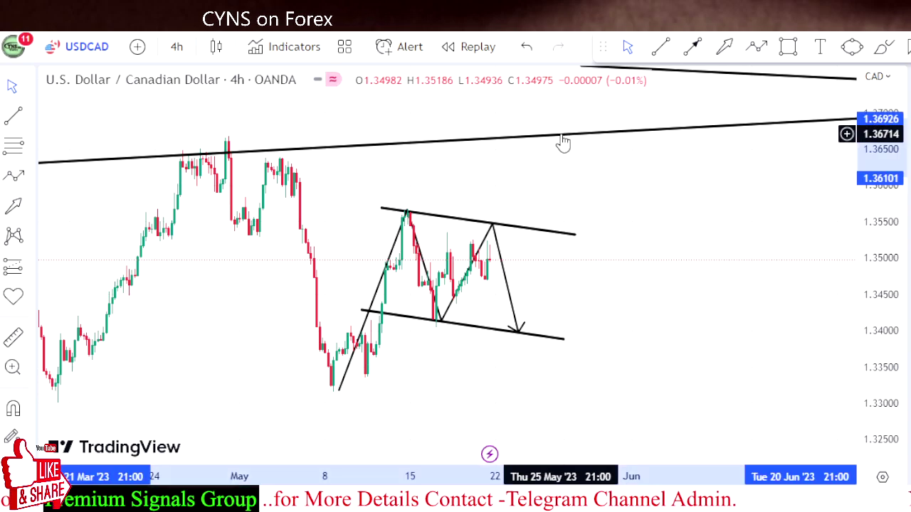
Delete the long upper trendline and draw a pink circle around the zigzag's arrowhead.
key("Delete")
left_click(853, 47)
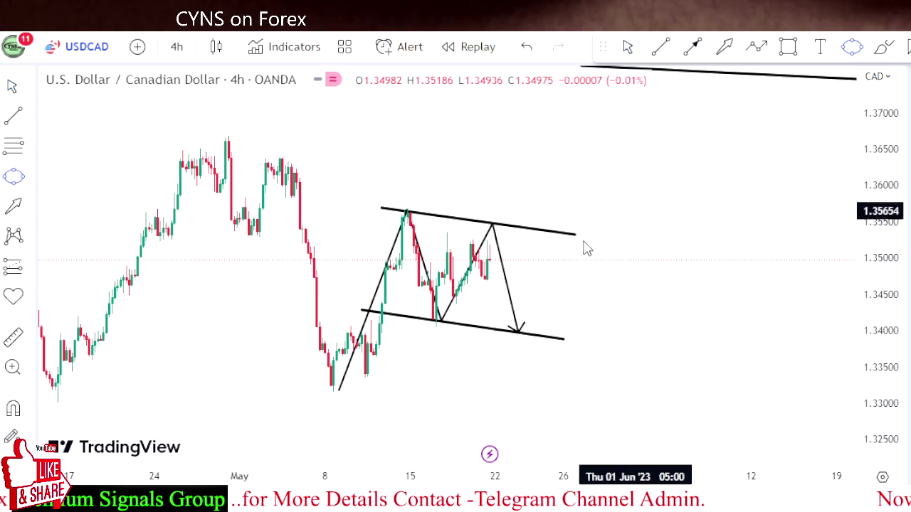
left_click(527, 361)
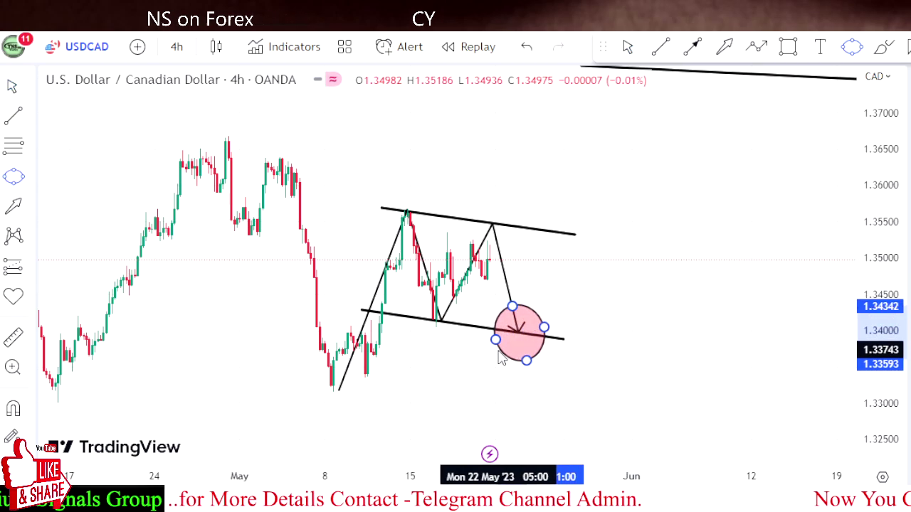
left_click(498, 363)
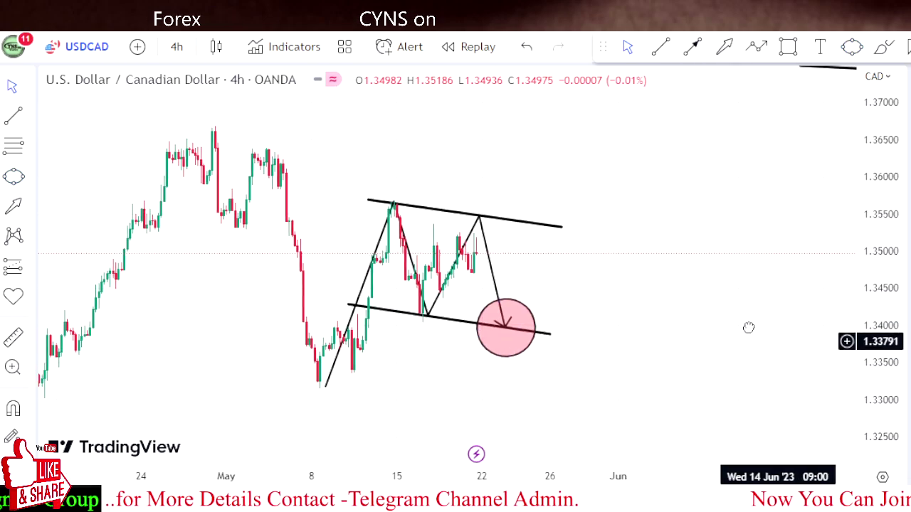
Add a 'waiting for buy setup' callout pointing at the pink circle, with its box below.
scroll(744, 323, "right", 3)
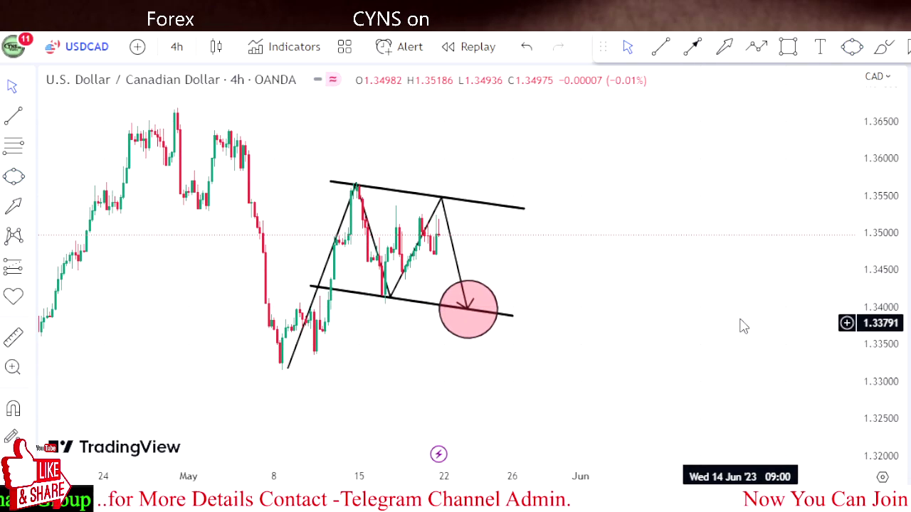
left_click(467, 308)
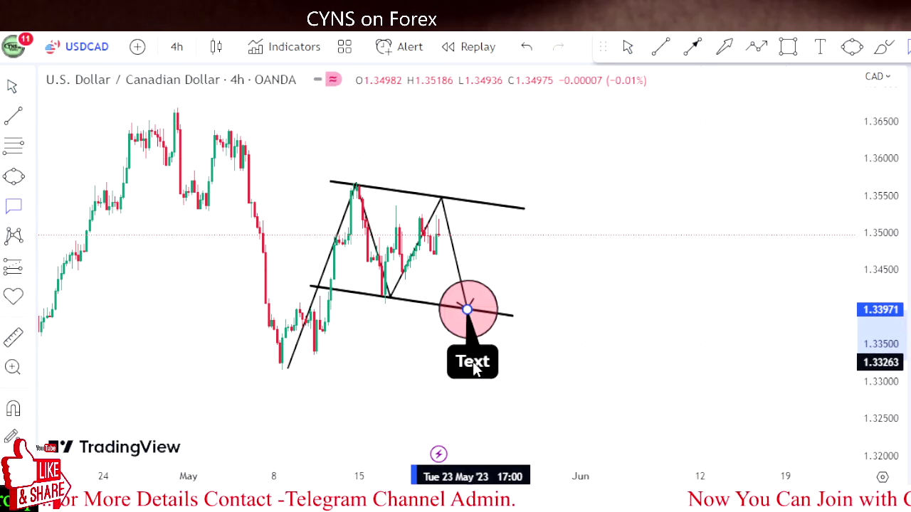
left_click(474, 364)
type("waiting for buy setup")
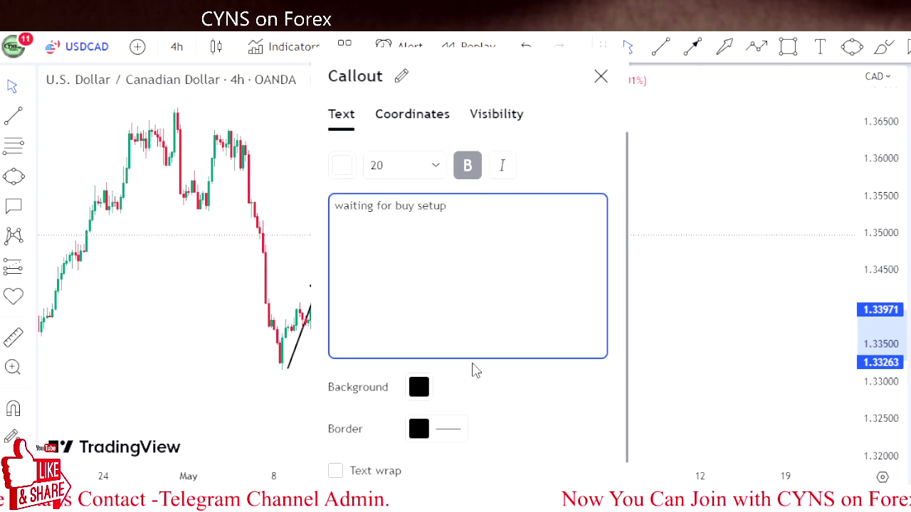
left_click(686, 318)
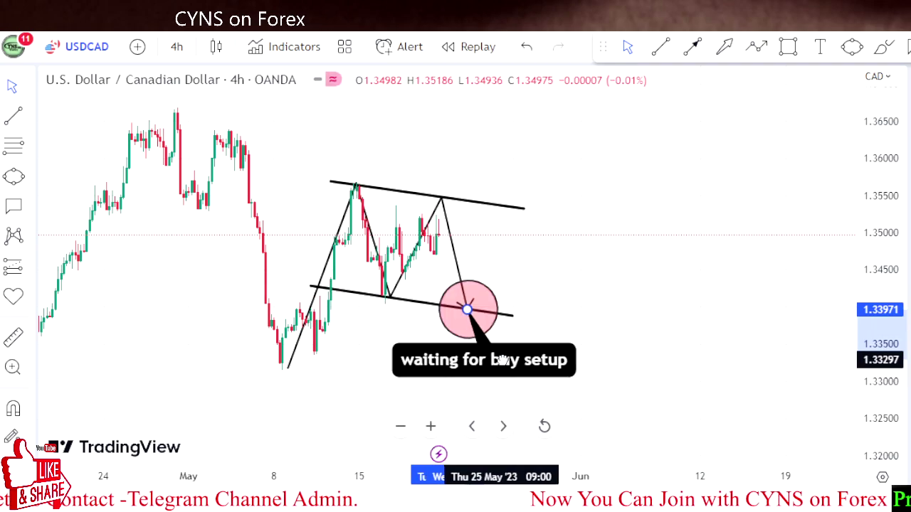
Draw a pink resistance rectangle spanning the late-April highs.
left_click(640, 170)
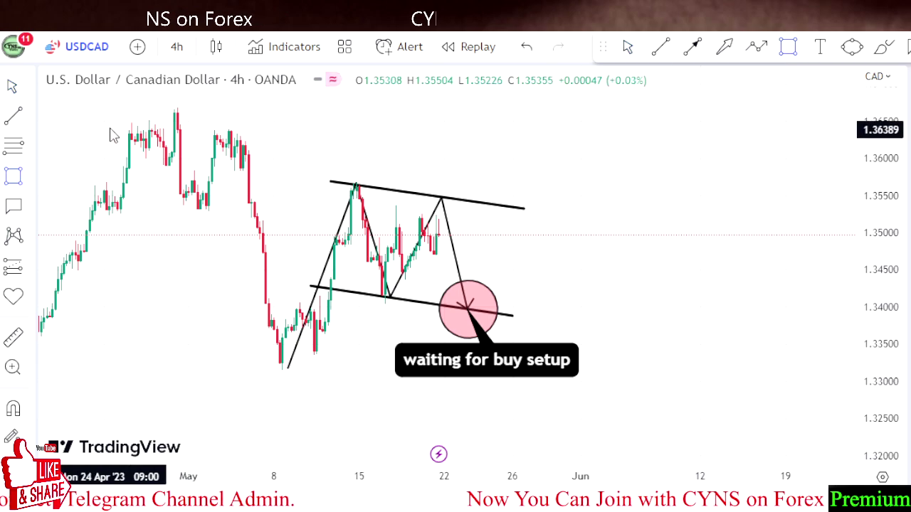
left_click_drag(121, 129, 663, 141)
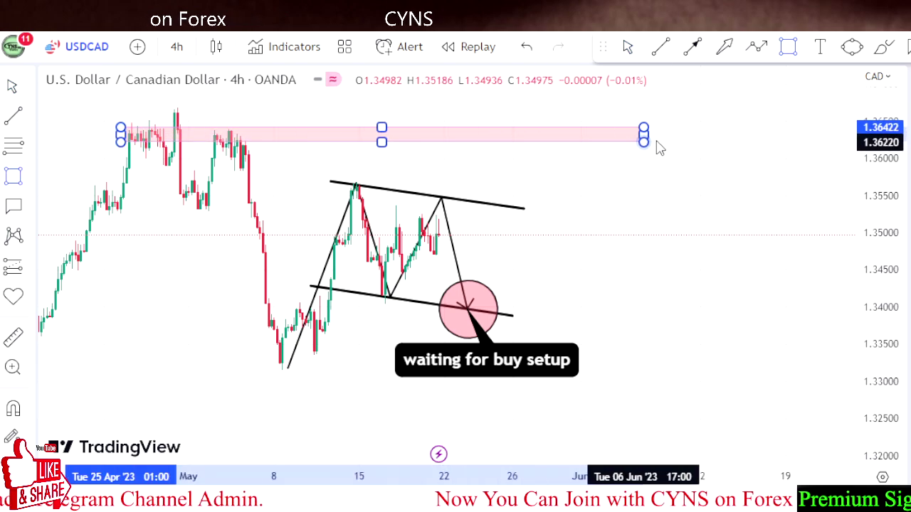
left_click(724, 46)
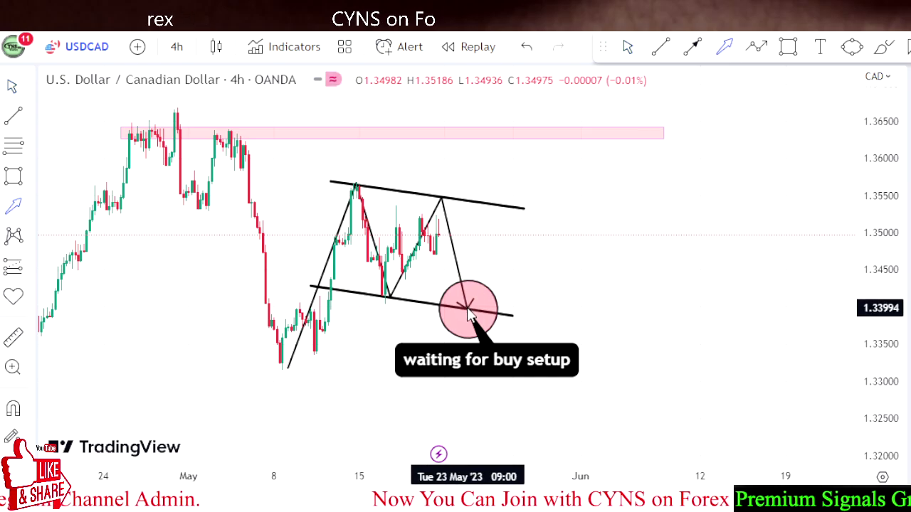
Draw a large black arrow rising from the pink circle up to the resistance zone.
mouse_move(466, 308)
left_mouse_down()
mouse_move(528, 142)
mouse_move(539, 140)
left_mouse_up()
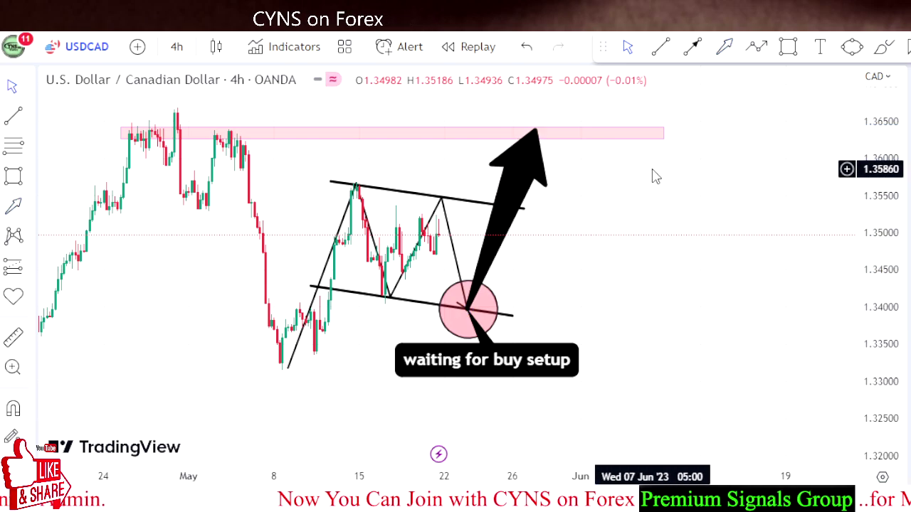